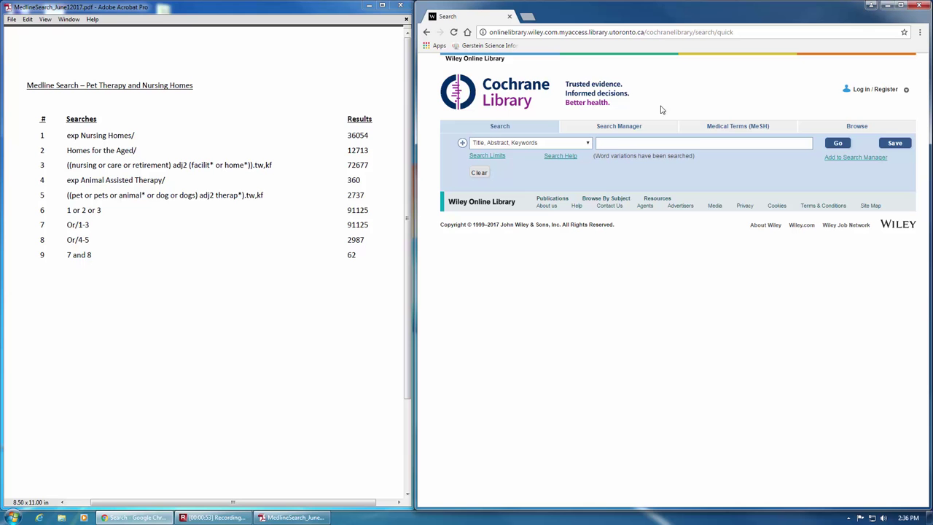
Step: Open the Search Manager and select 'exp Nursing Homes/' from line 1 of the MEDLINE PDF
left_click(620, 127)
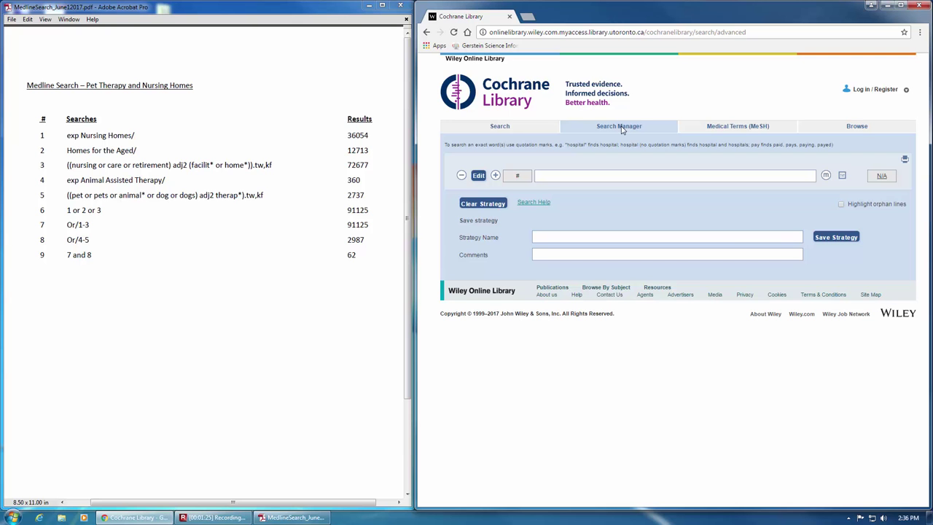
left_click_drag(137, 135, 77, 135)
key("ctrl+c")
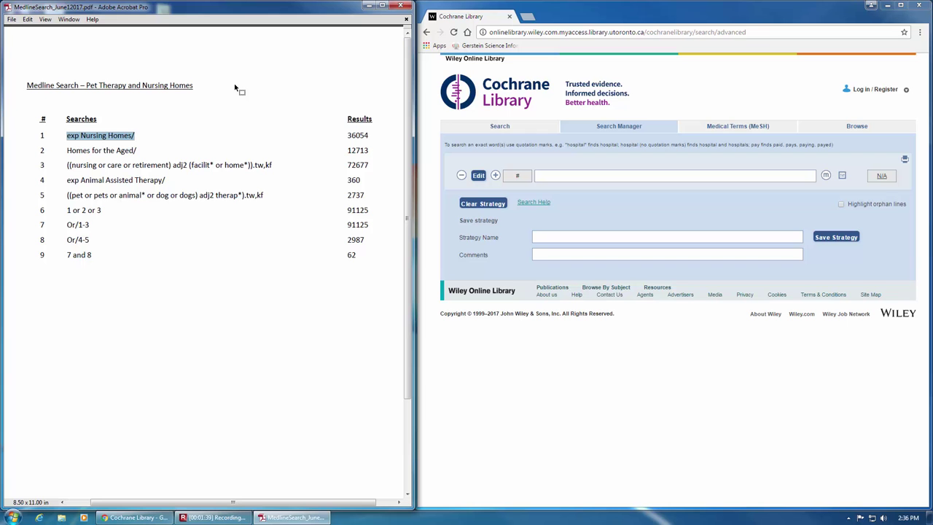
Step: Paste 'exp Nursing Homes/' into the empty search line and run it as #1
left_click(591, 175)
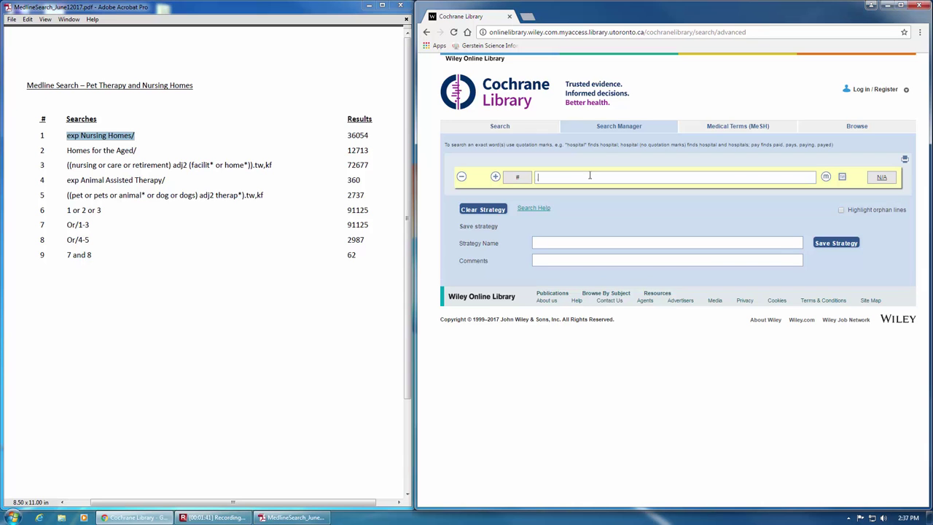
key("ctrl+v")
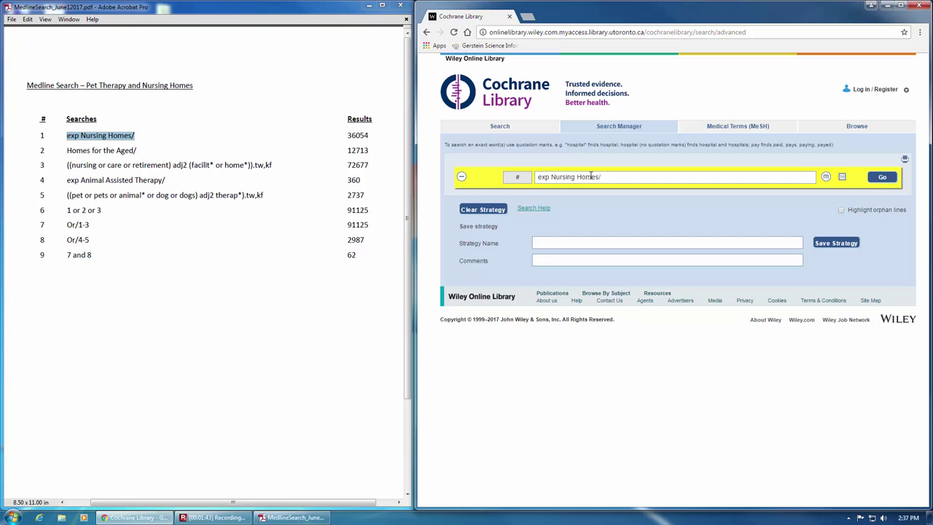
key("Return")
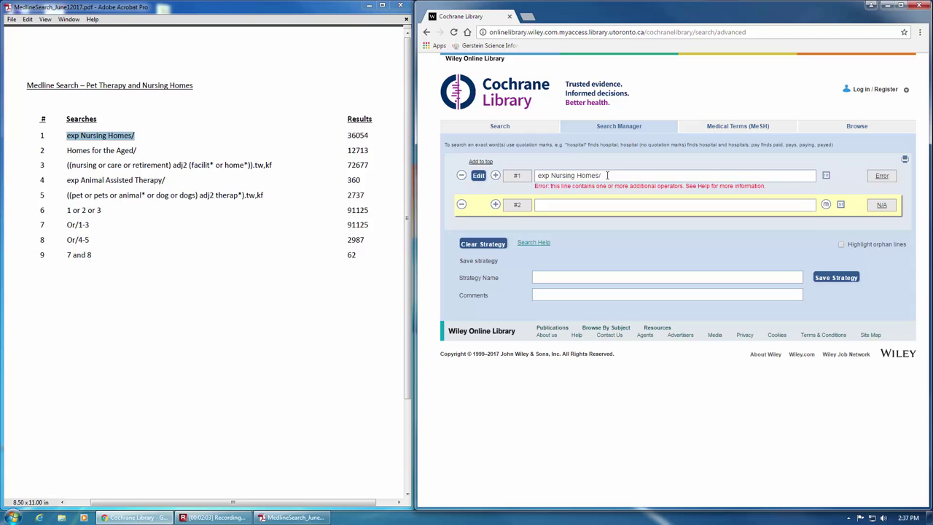
Step: Replace line #1 with [mh "nursing homes"] and run it for 1278 results
left_click_drag(609, 176, 470, 175)
type("[mh")
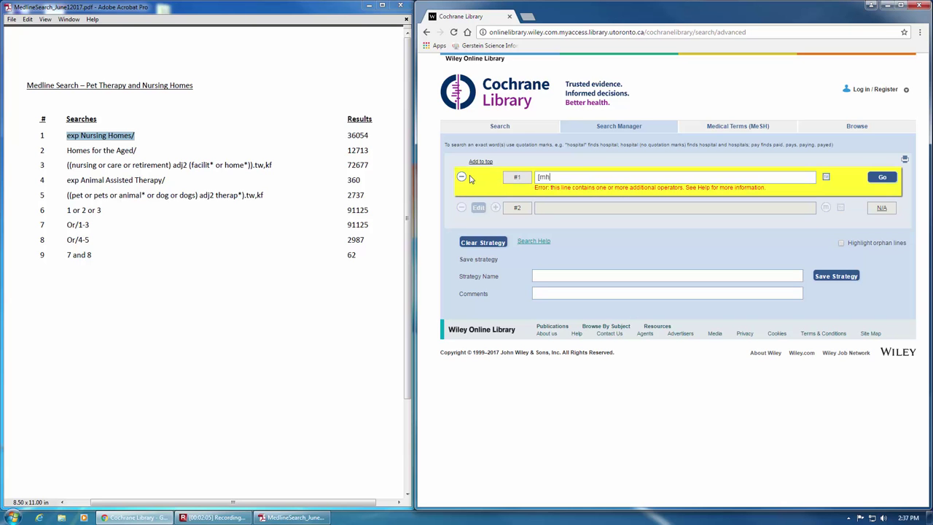
type(" \"nursing homes\"]")
key("Return")
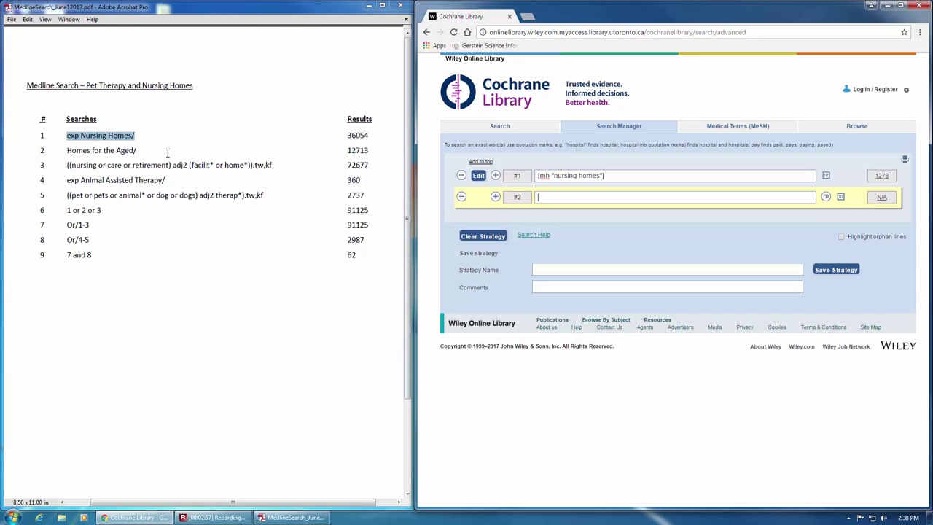
Step: Enter [mh ^"homes for the aged"] in search line #2 from PDF line 2
left_click_drag(139, 151, 179, 286)
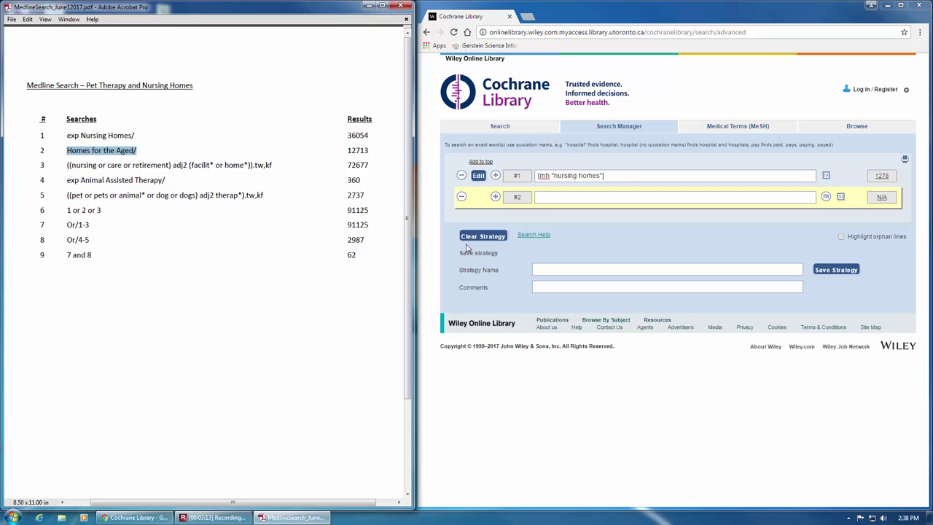
left_click(545, 197)
type("[mh")
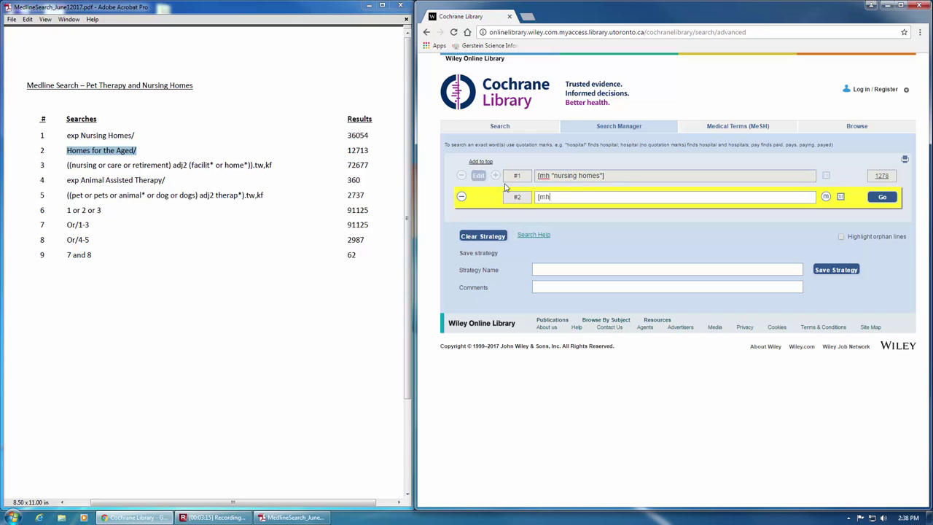
type(" ^\"homes for the aged\"]")
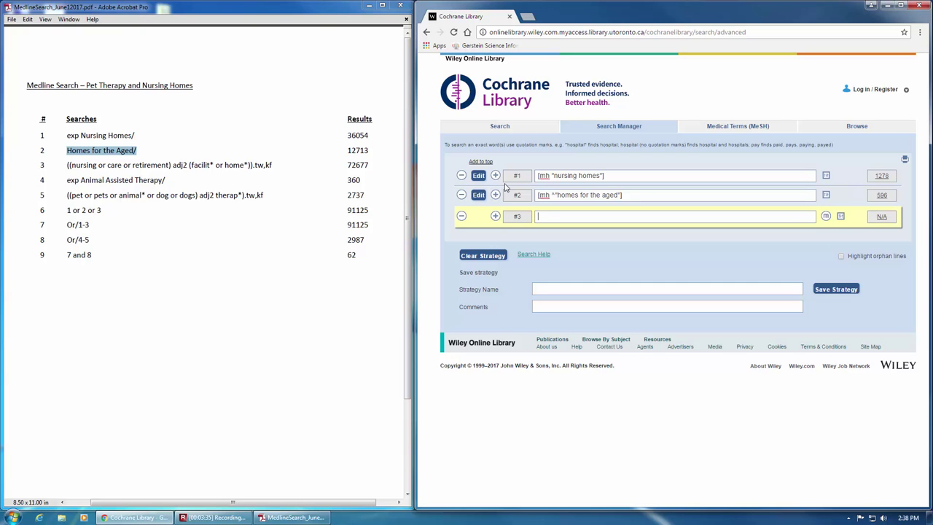
Step: Copy MEDLINE line 3's text-word search into search line #3
left_click_drag(274, 166, 67, 166)
key("ctrl+c")
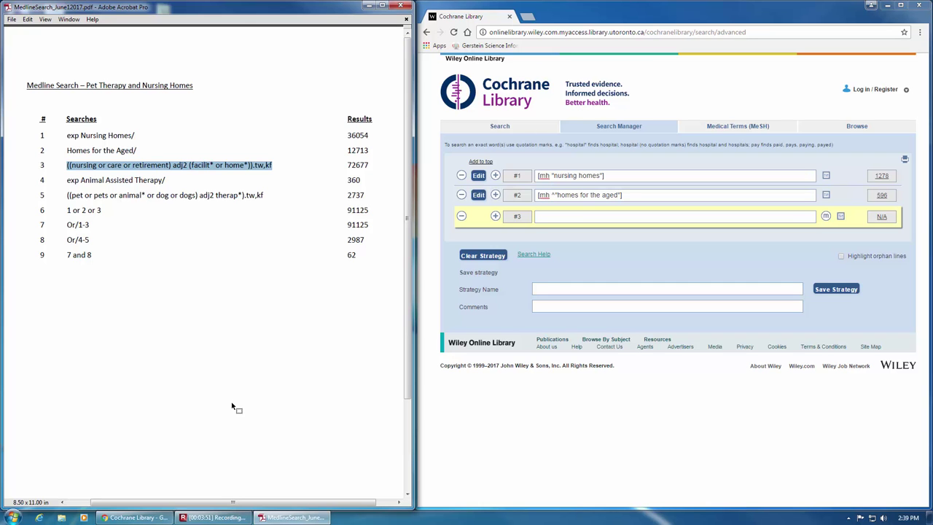
left_click(546, 217)
key("ctrl+v")
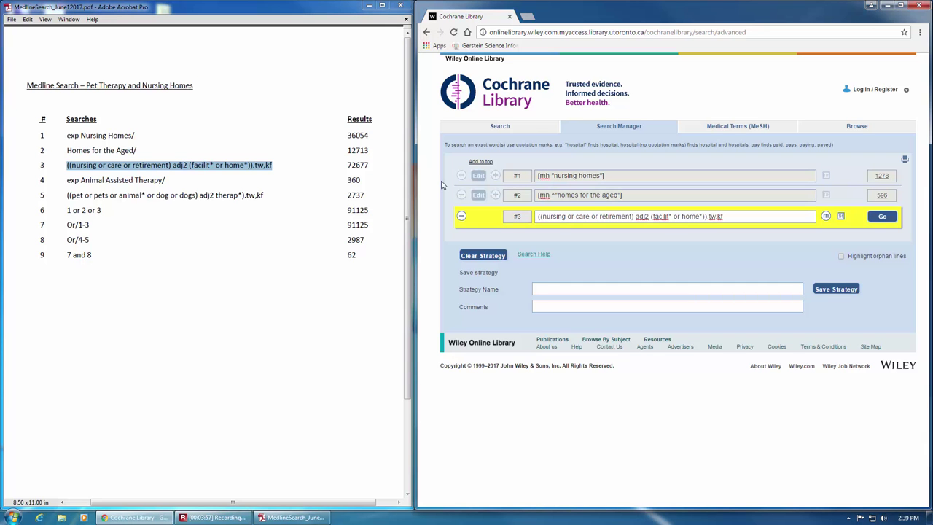
Step: Change adj2 to NEAR/2 and .tw,kf to :ti,ab,kw in line #3, returning 9400 results
double_click(642, 217)
key("BackSpace")
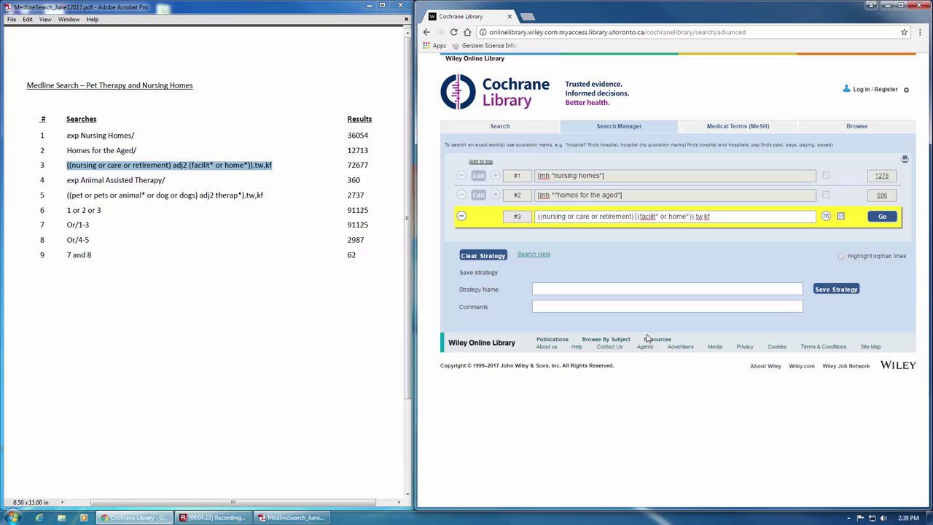
type("NEAR/")
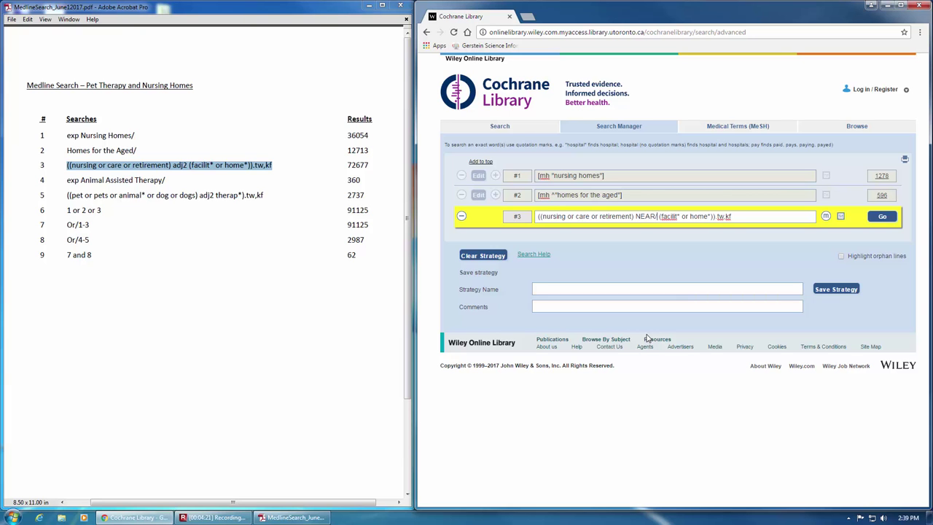
type("2")
left_click_drag(734, 215, 718, 216)
key("BackSpace")
type(":ti,ab,kw")
key("Return")
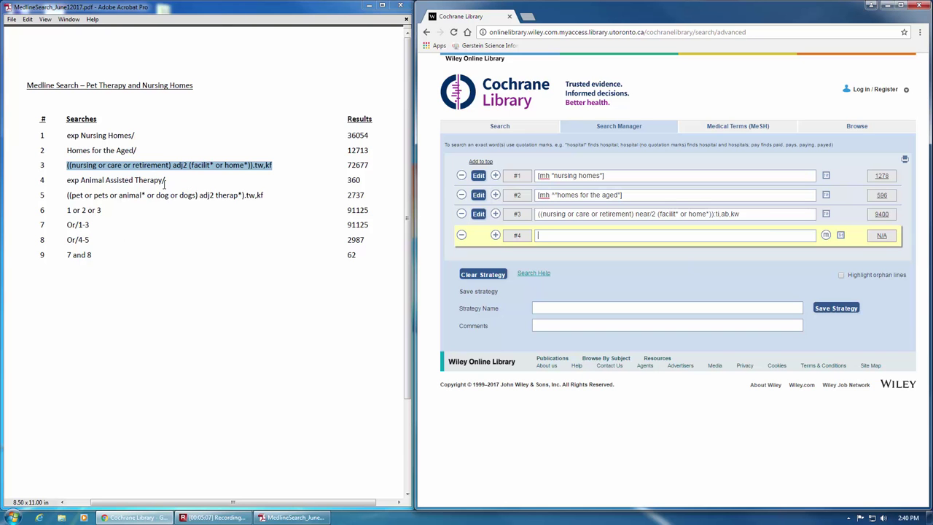
Step: Copy MEDLINE line 4, exp Animal Assisted Therapy/, into search line #4
left_click_drag(166, 184, 67, 181)
key("ctrl+c")
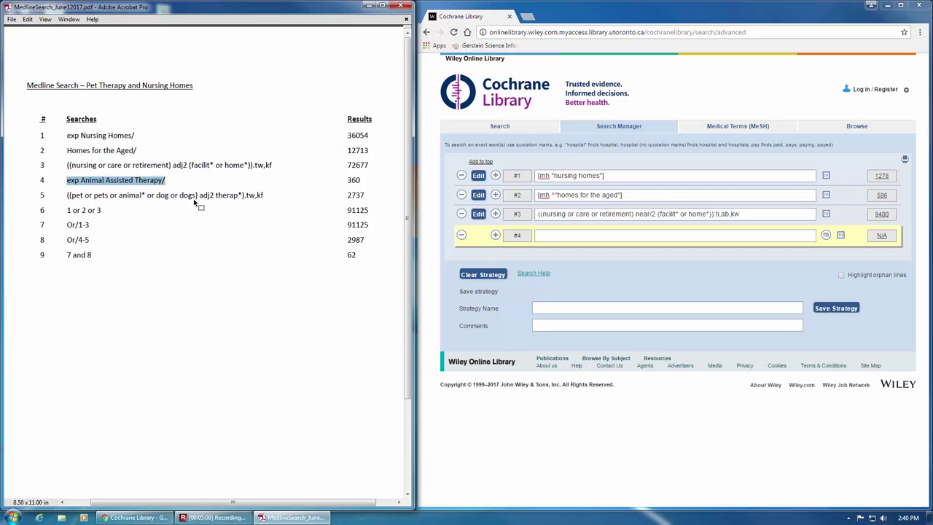
left_click(605, 235)
key("ctrl+v")
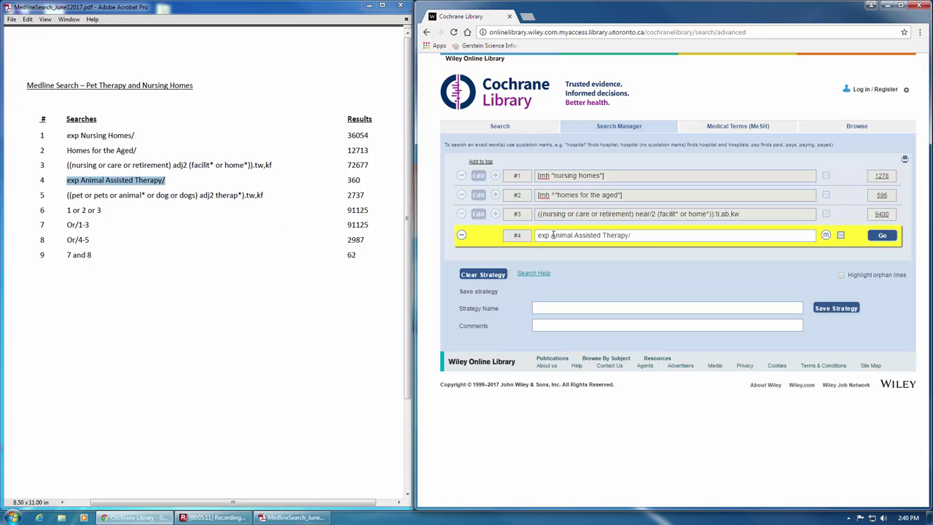
Step: Rewrite line #4 as [mh "Animal Assisted Therapy"] and run it for 46 results
left_click_drag(551, 235, 457, 226)
key("BackSpace")
type("[mh \"")
left_click(660, 235)
key("BackSpace")
type("\"]")
key("Return")
Step: Paste MEDLINE line 5's pet therapy search into line #5, redoing a wrong paste
left_click_drag(259, 197, 68, 195)
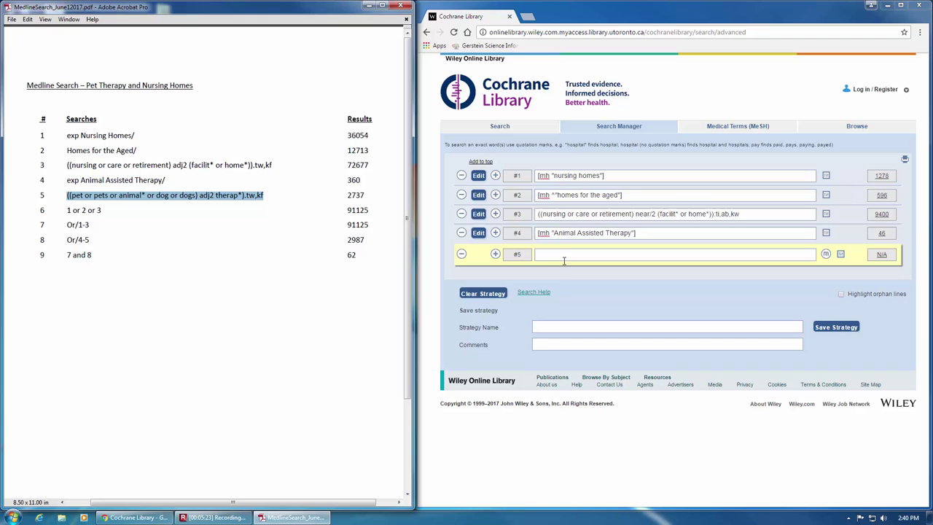
left_click(563, 255)
key("ctrl+v")
key("Escape")
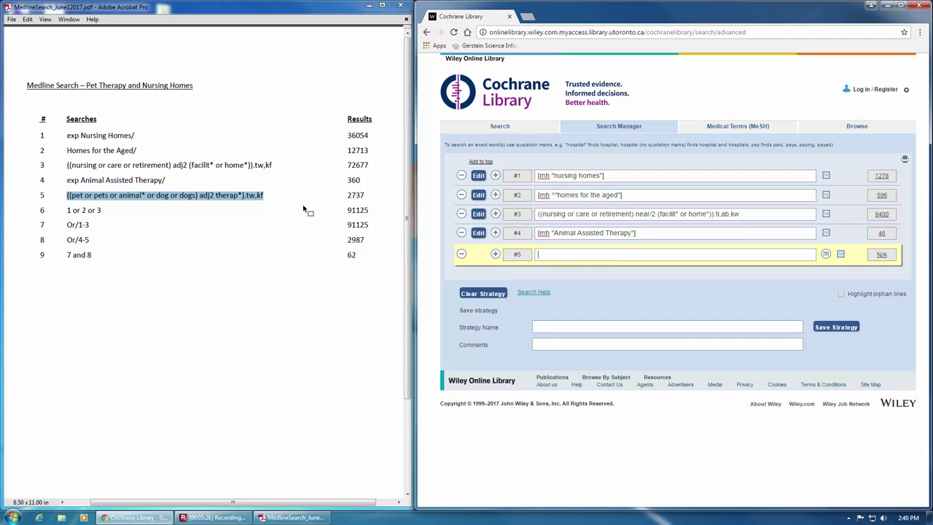
left_click(221, 197)
left_click_drag(264, 204, 66, 198)
key("ctrl+c")
left_click(587, 254)
key("ctrl+v")
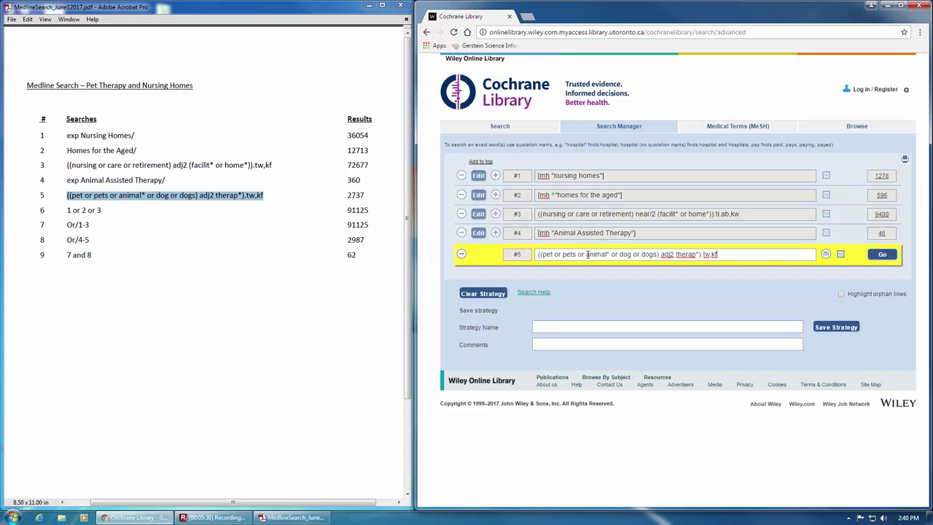
Step: Change adj2 to NEAR/2 and .tw,kf to :ti,ab,kw in line #5, returning 473 results
double_click(666, 254)
key("BackSpace")
type("NEAR")
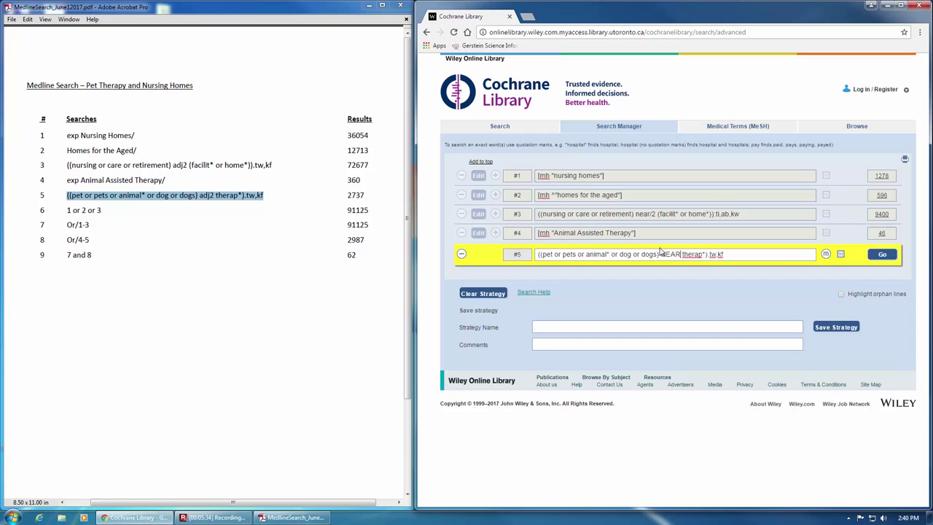
type("/2")
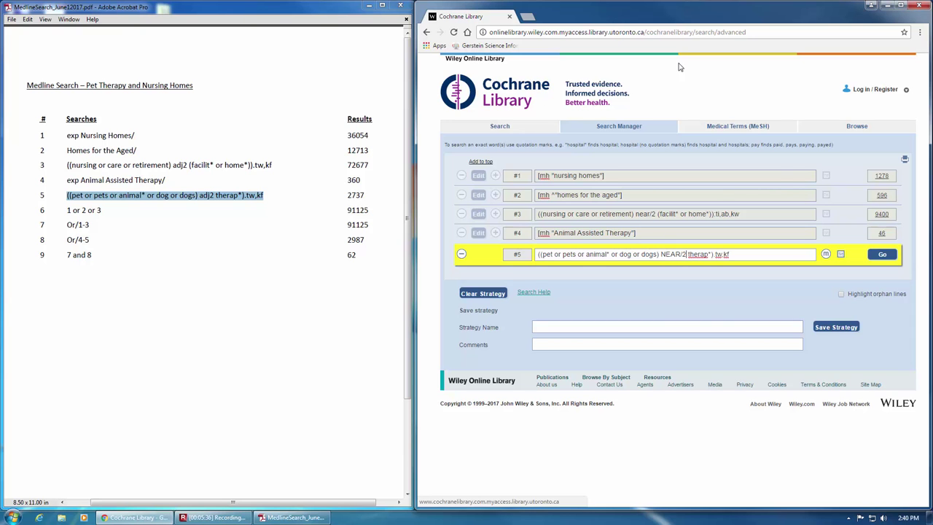
left_click_drag(731, 254, 705, 252)
type(":t")
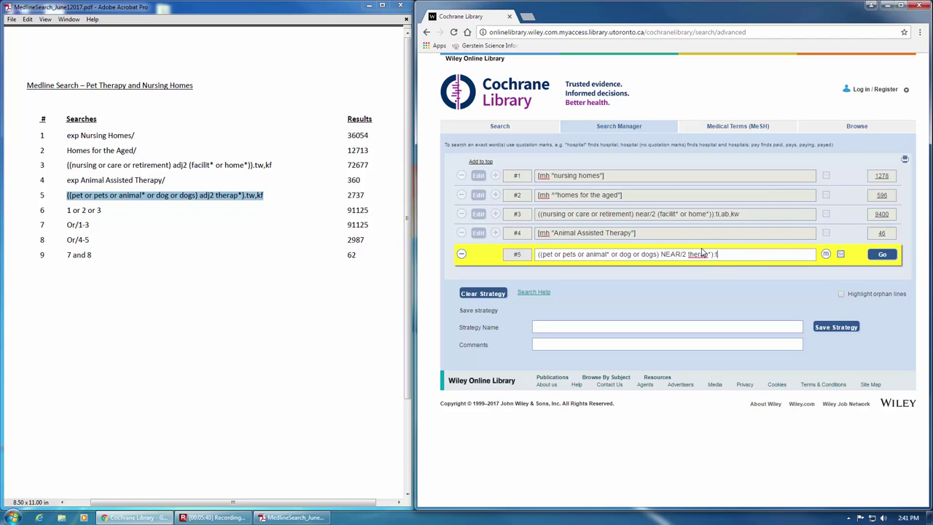
type("i,ab,kw")
key("Return")
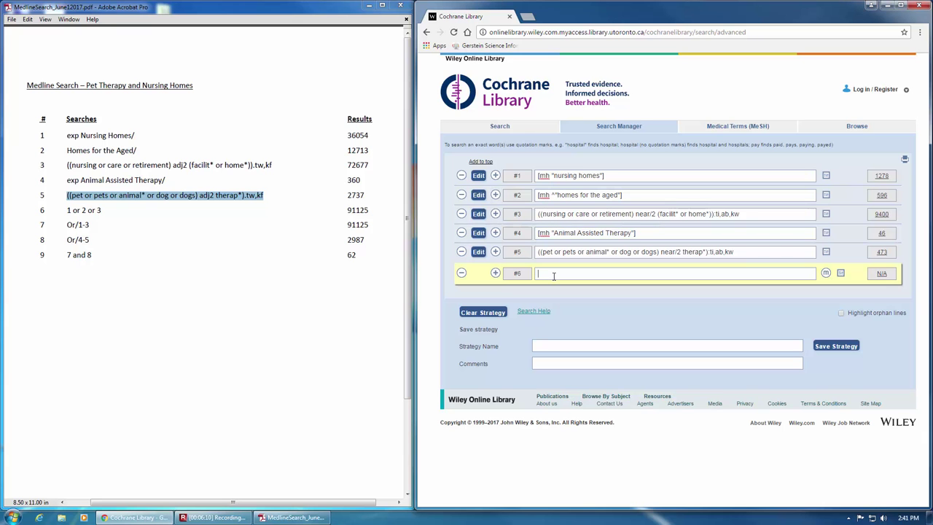
Step: Add line #6 '#1 OR #2 OR #3' and line #7 '(OR #1-#3)', each returning 9463 results
type("#")
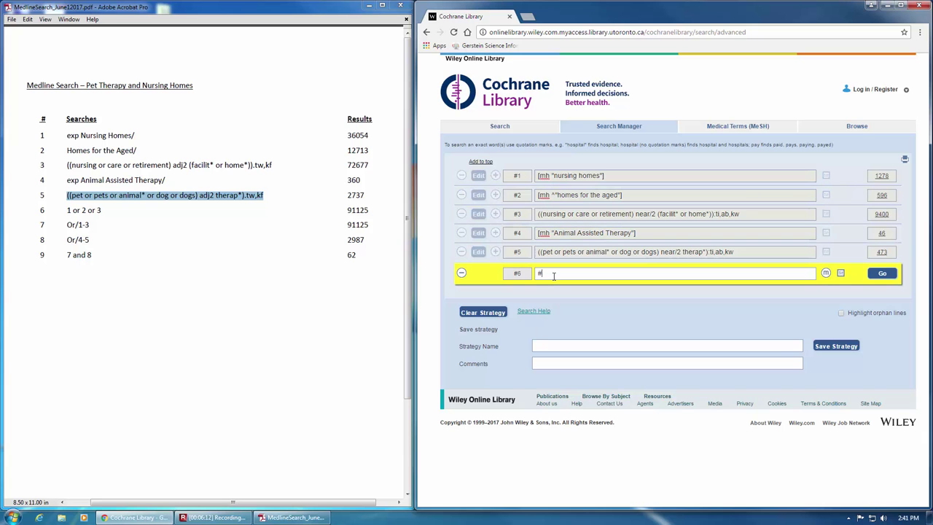
type("1 OR #2 OR 3#")
key("BackSpace")
key("BackSpace")
type("#3")
left_click(879, 275)
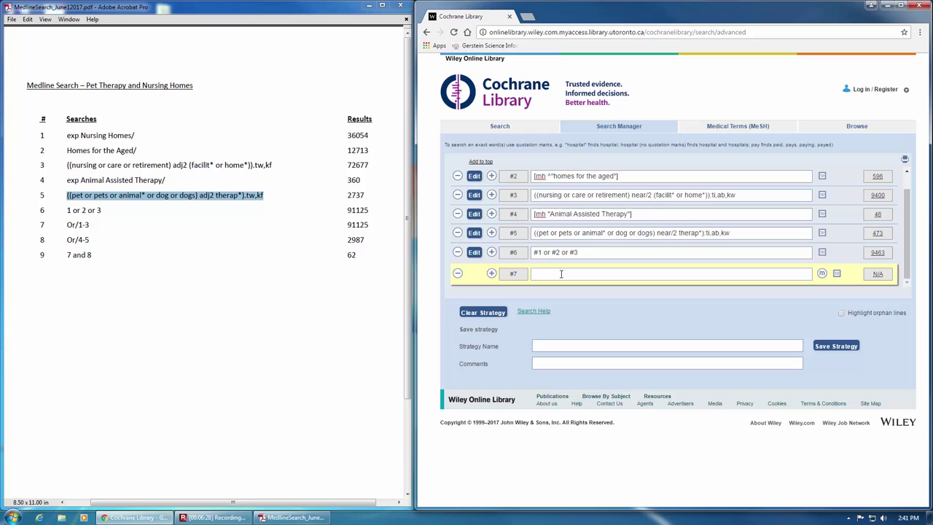
type("(OR ")
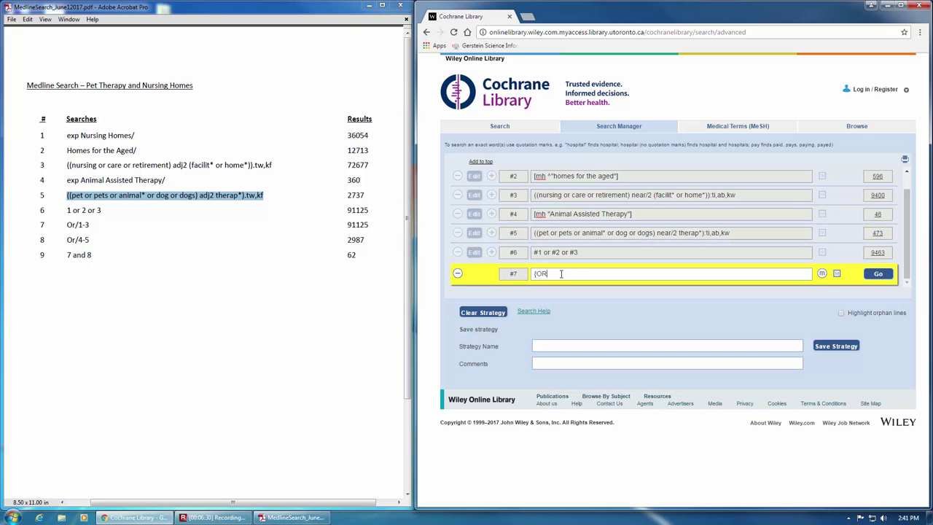
type("#1-#3)")
key("Return")
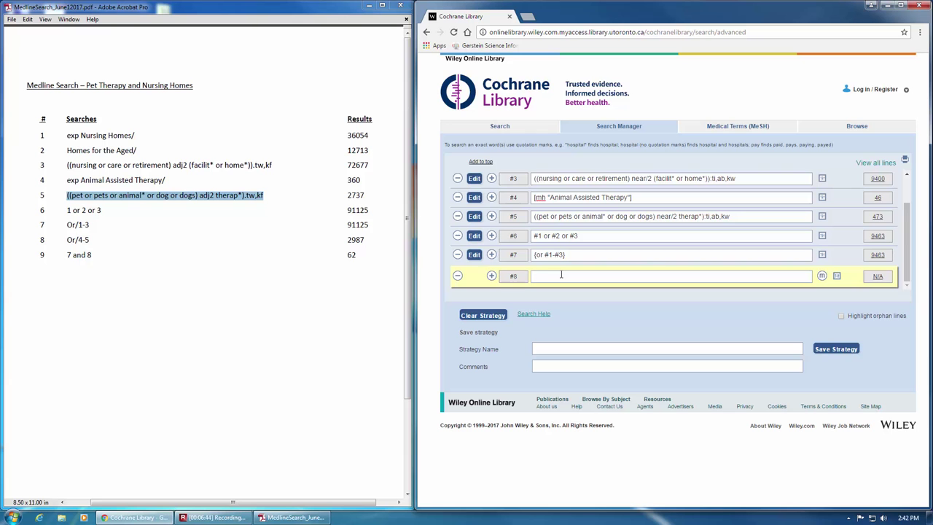
Step: Add line #8 {OR #4-#5} for 501 results and display all strategy lines
type("{OR")
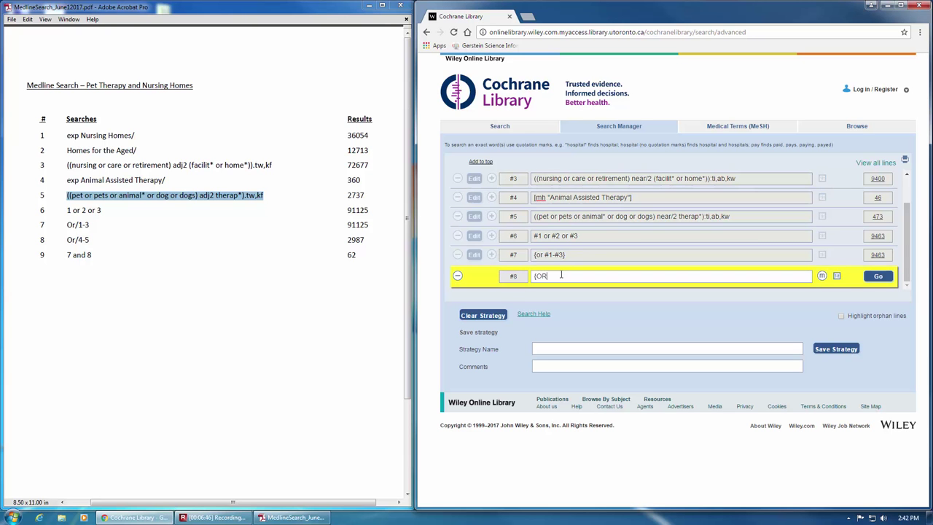
type(" #4-#5}")
key("Return")
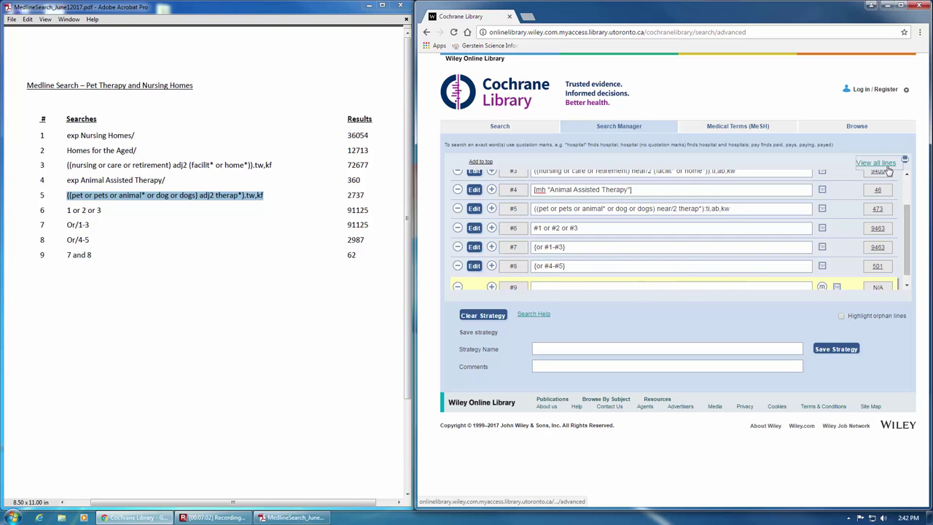
left_click(878, 162)
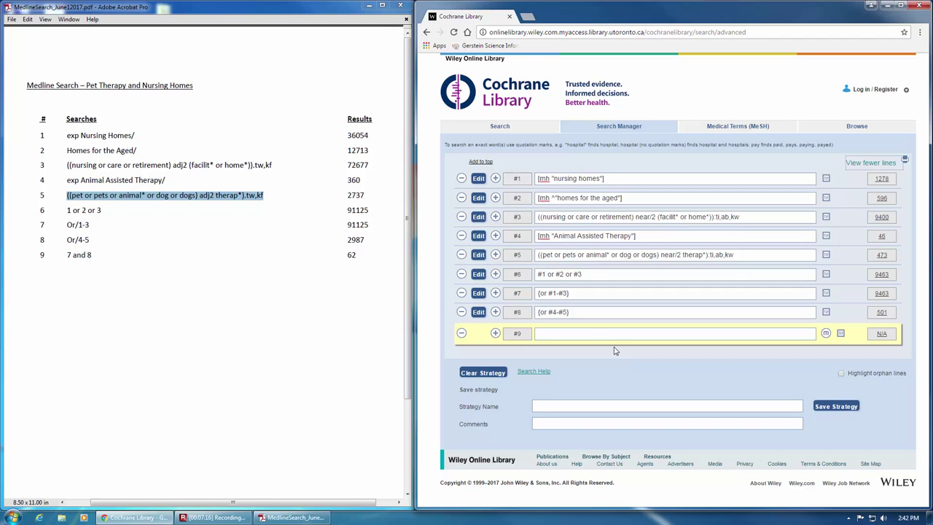
Step: Enter '#7 AND #8' in line #9 and run it for 21 results
left_click(589, 333)
type("#7")
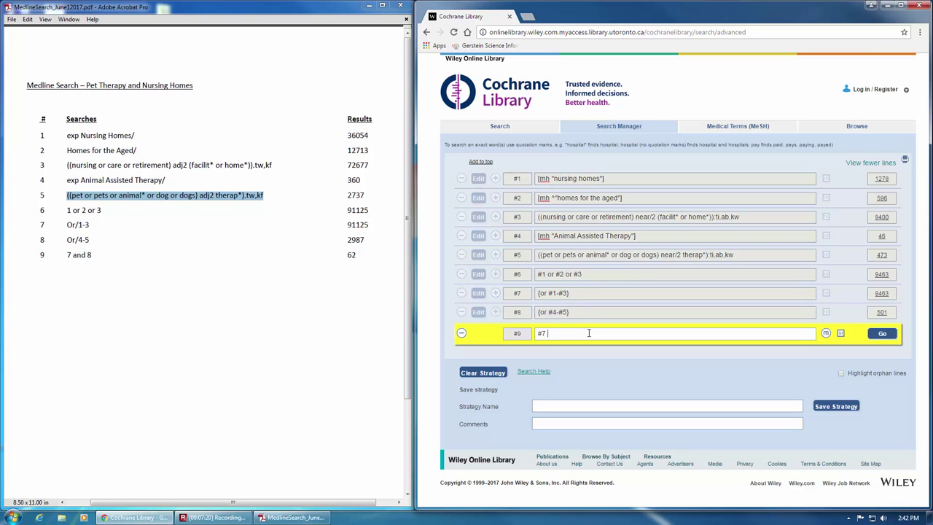
type(" AND #8")
left_click(883, 334)
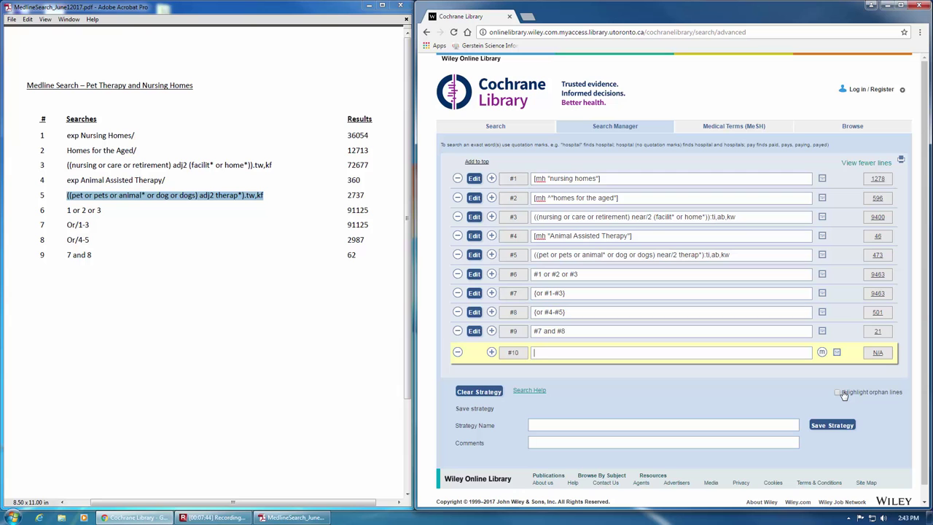
Step: Switch on orphan-line highlighting and review the message flagging rows #6 and #9
left_click(838, 393)
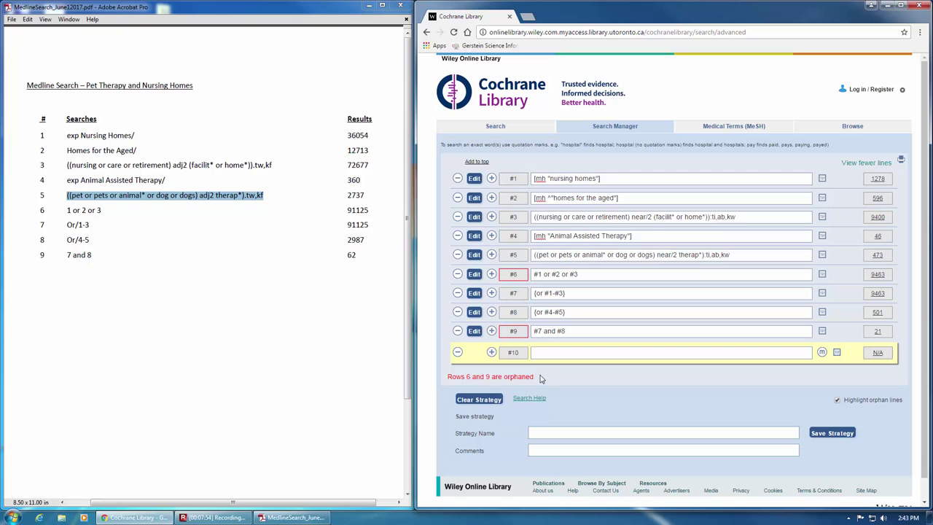
left_click_drag(541, 378, 445, 380)
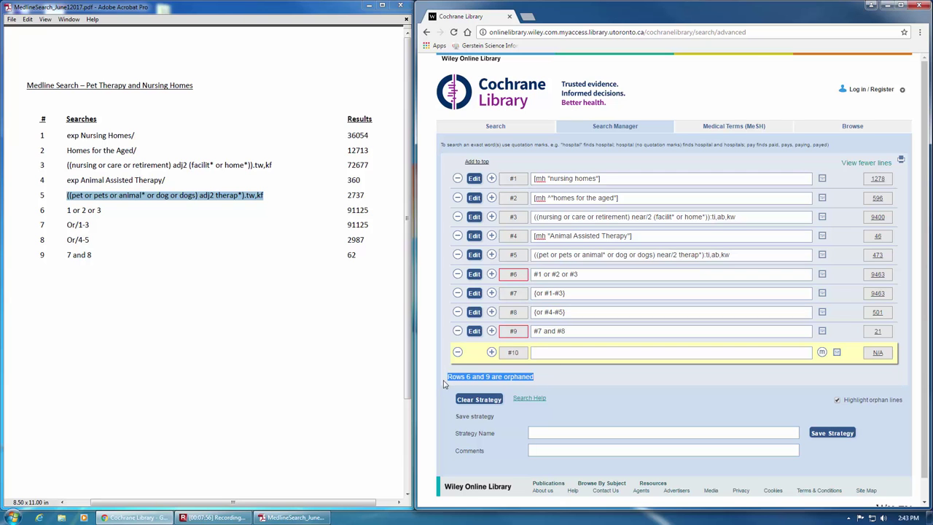
left_click(541, 379)
Step: Delete the orphaned duplicate line #6 and confirm the removal
left_click(457, 275)
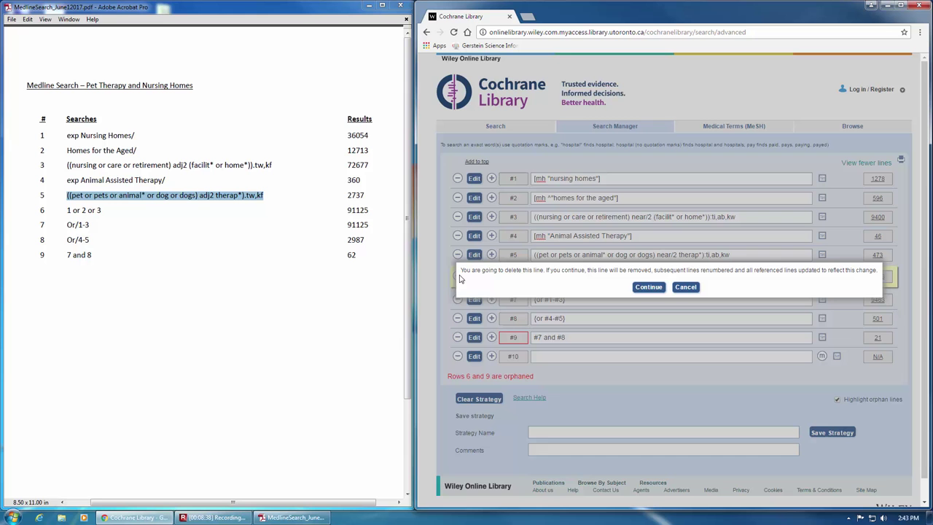
left_click(646, 287)
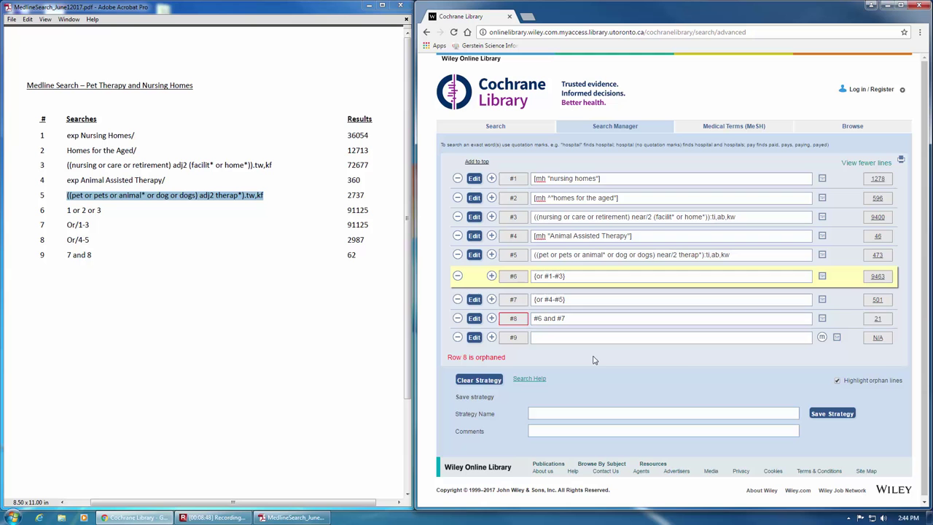
Step: List line #8's 21 results: 1 Other Review and 20 Trials
left_click(878, 321)
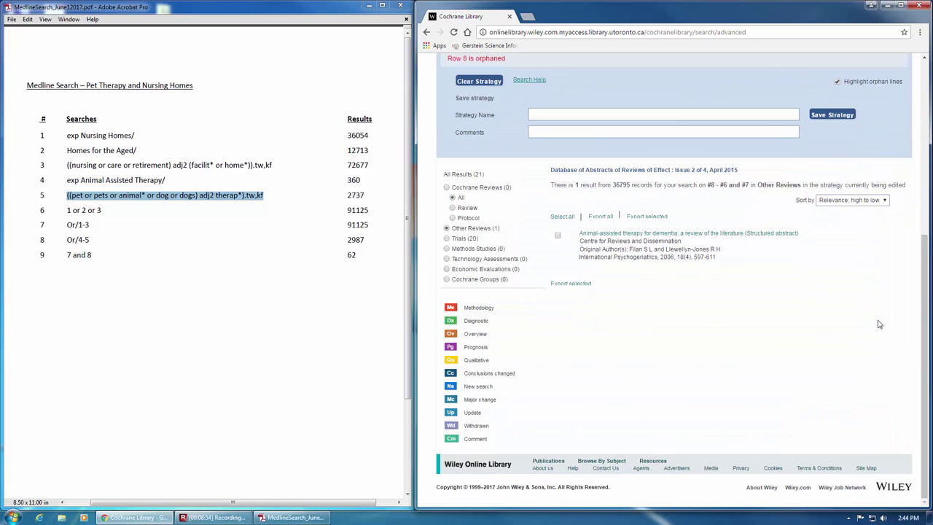